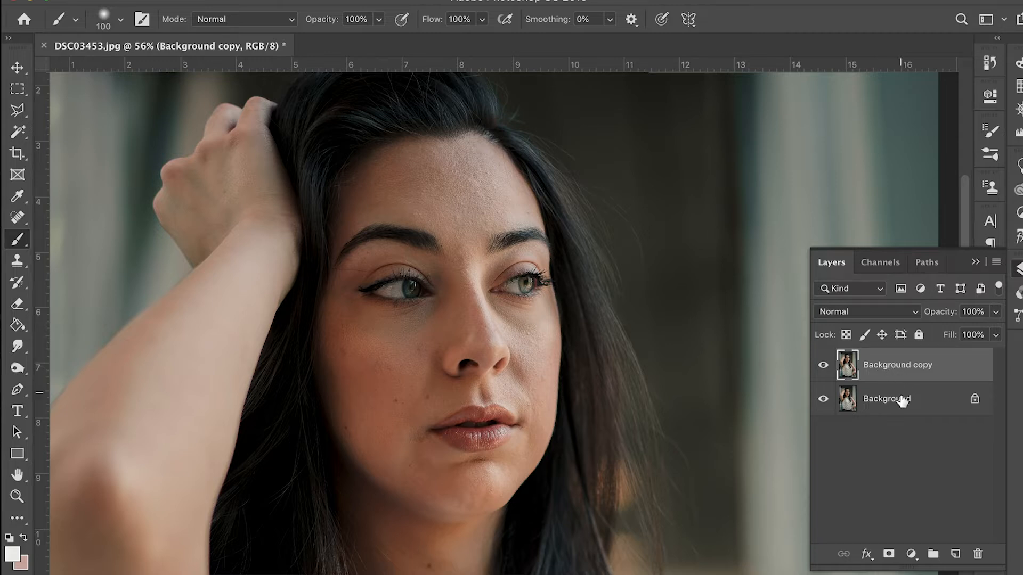
Step: Rename the Background copy layer as "smooth skin"
{"action": "double_click", "coordinate": [900, 364]}
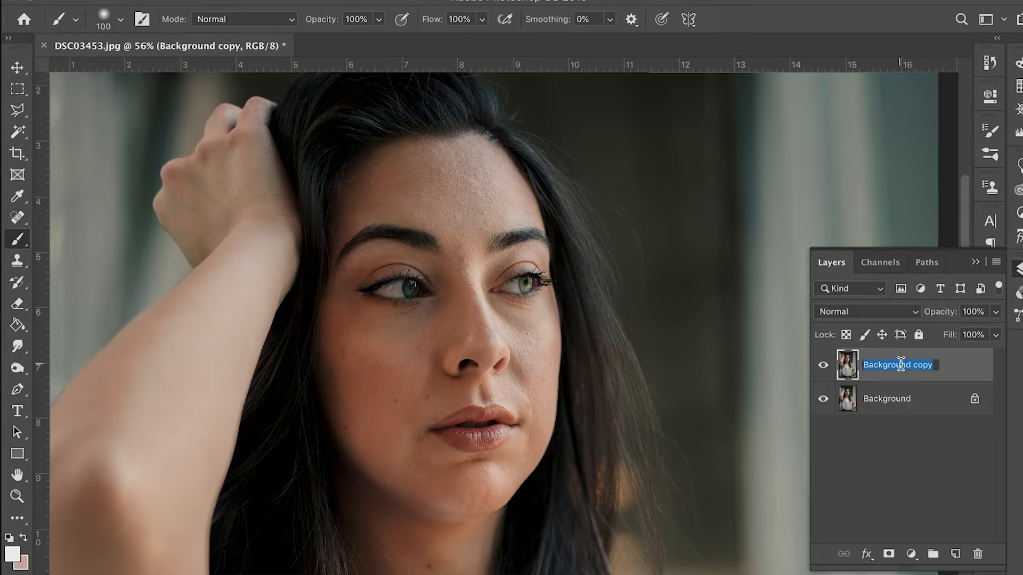
{"action": "type", "text": "smooth skin"}
{"action": "key", "text": "Return"}
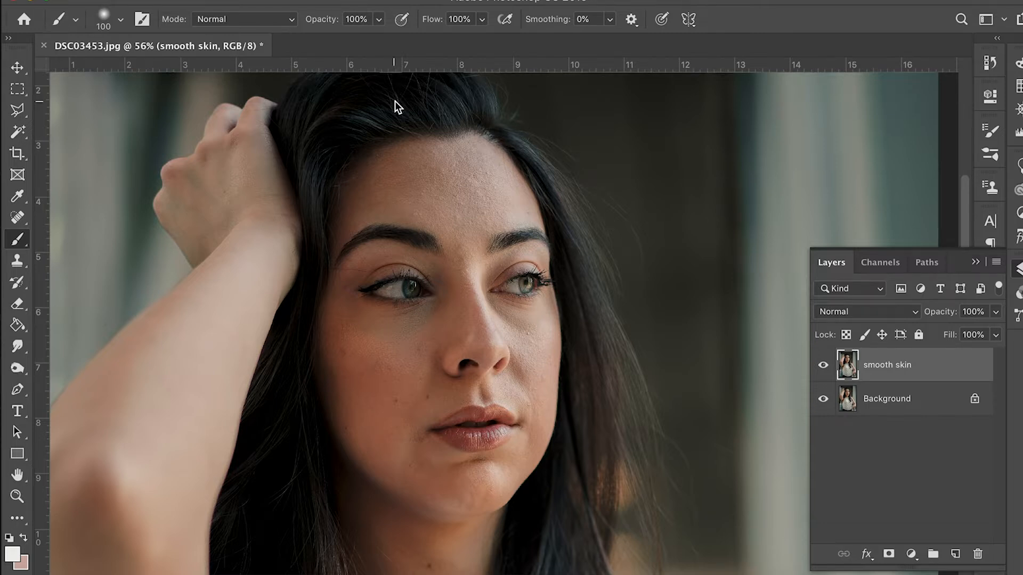
Step: Invert the colours of the smooth skin layer and set its blend mode to Vivid Light
{"action": "key", "text": "super+i"}
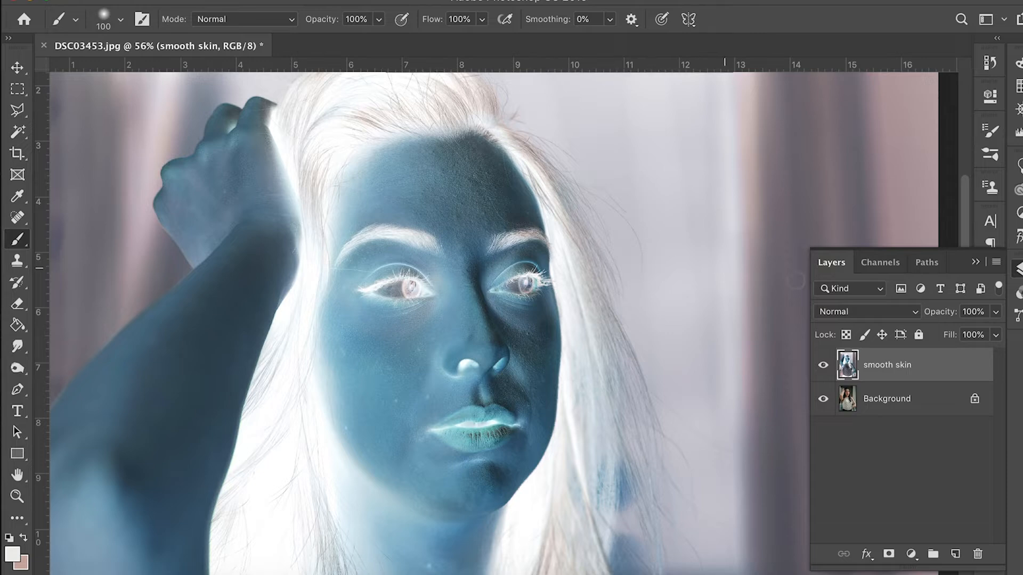
{"action": "left_click", "coordinate": [916, 313]}
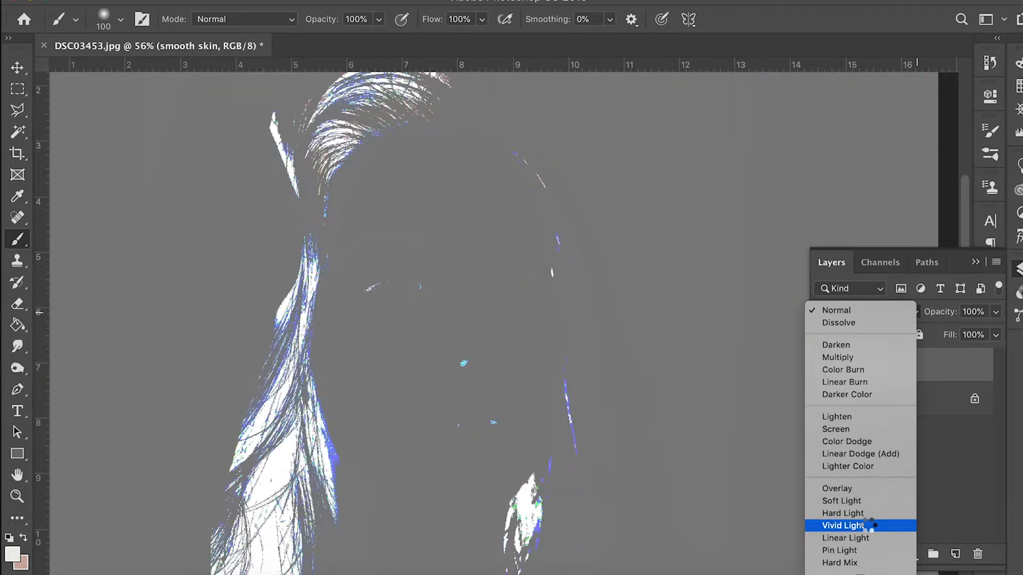
{"action": "left_click", "coordinate": [870, 526]}
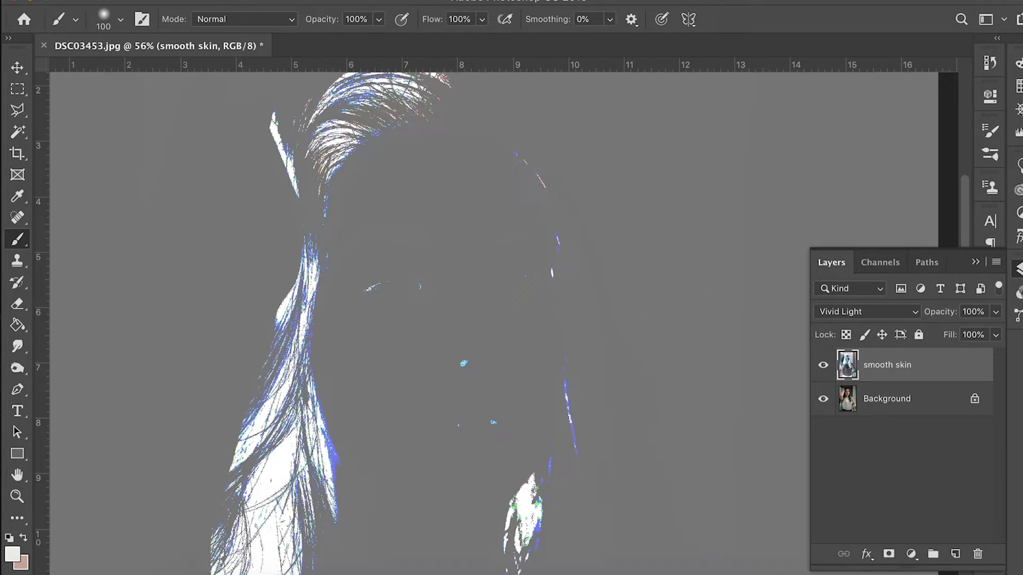
Step: Apply a High Pass filter to the smooth skin layer with a low radius that softens the skin without smearing the facial features
{"action": "left_click", "coordinate": [384, 1]}
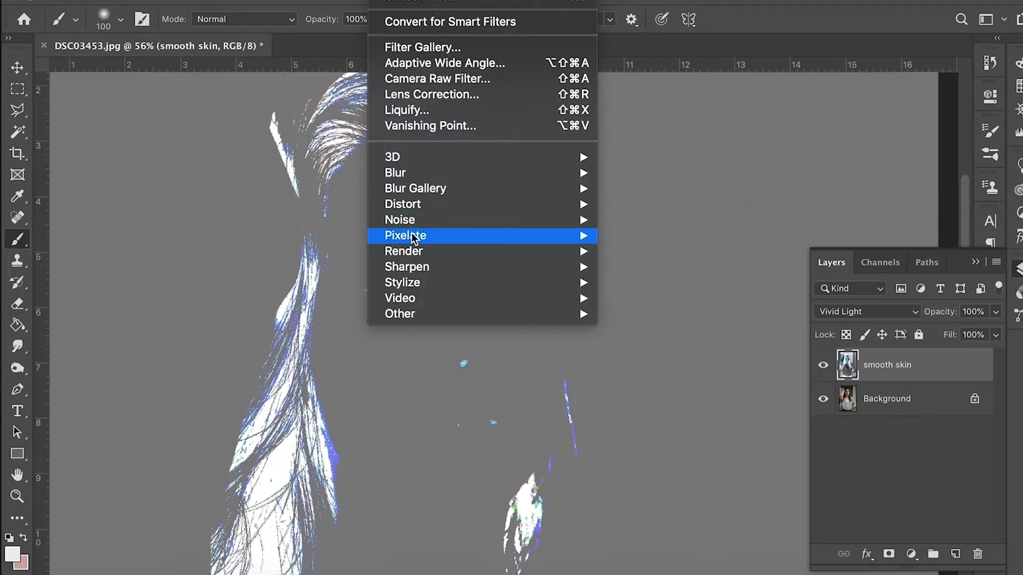
{"action": "mouse_move", "coordinate": [414, 314]}
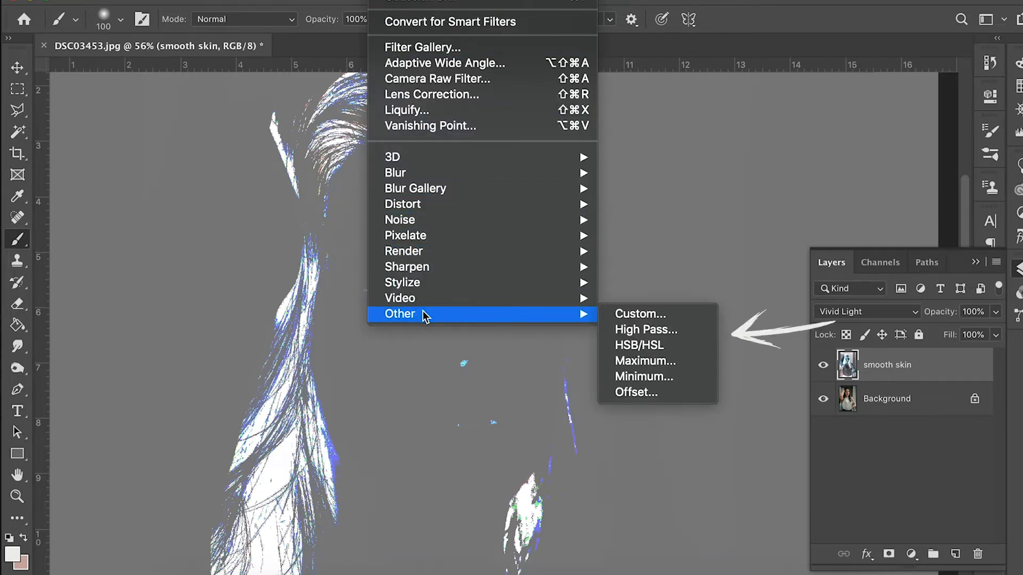
{"action": "left_click", "coordinate": [634, 330]}
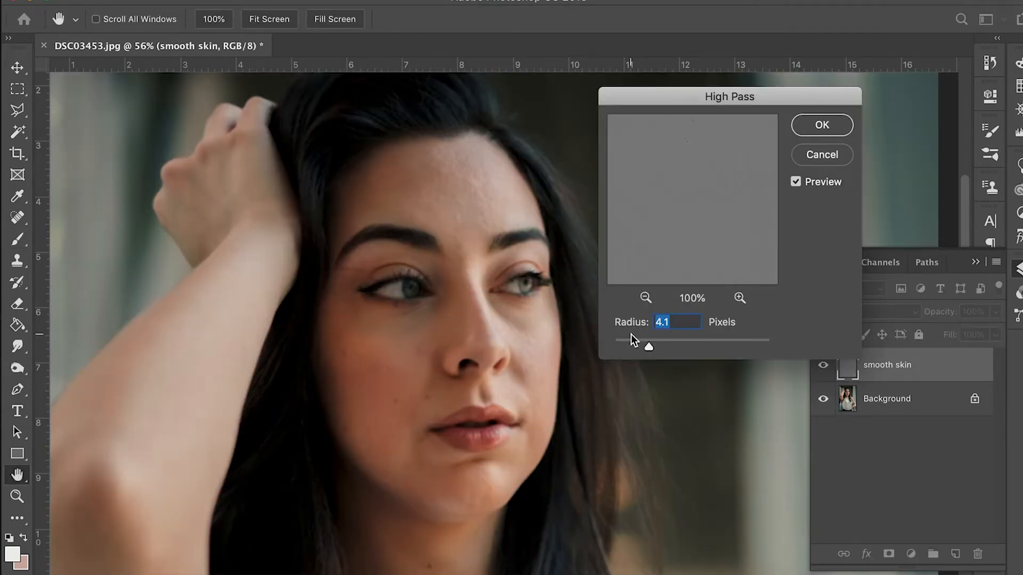
{"action": "left_click_drag", "start_coordinate": [648, 345], "coordinate": [783, 350]}
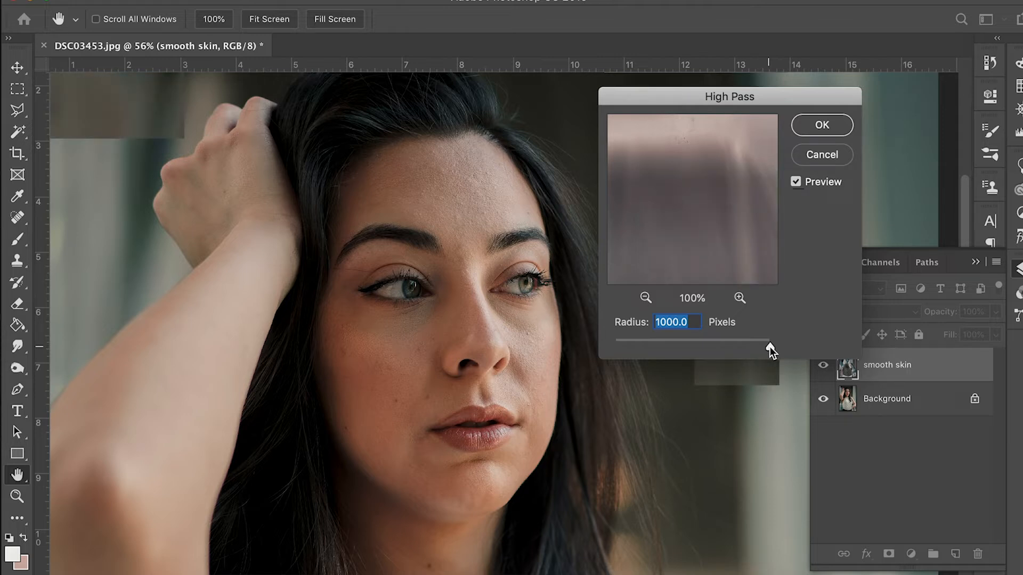
{"action": "left_click_drag", "start_coordinate": [769, 347], "coordinate": [734, 348]}
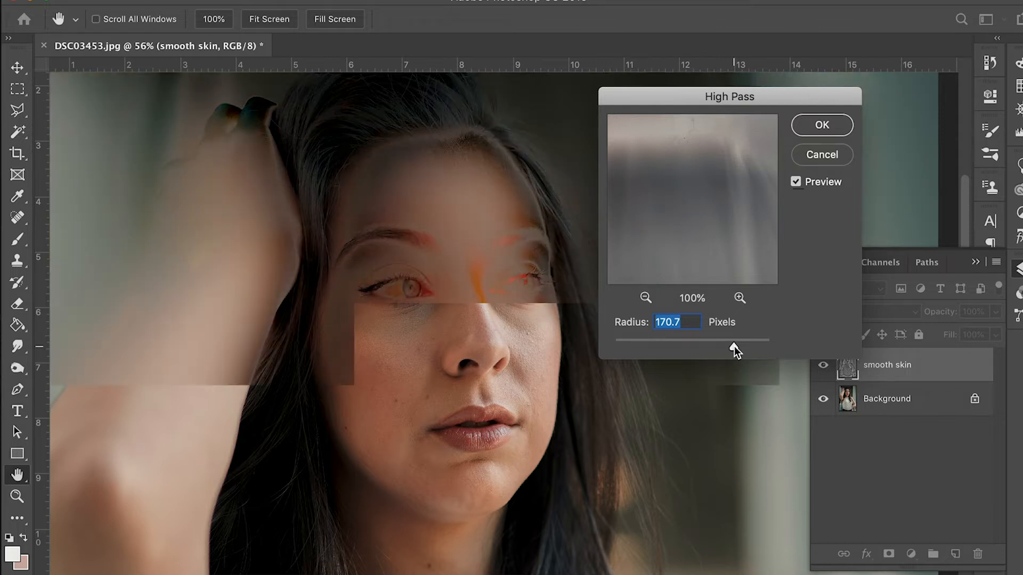
{"action": "left_click_drag", "start_coordinate": [734, 346], "coordinate": [674, 343]}
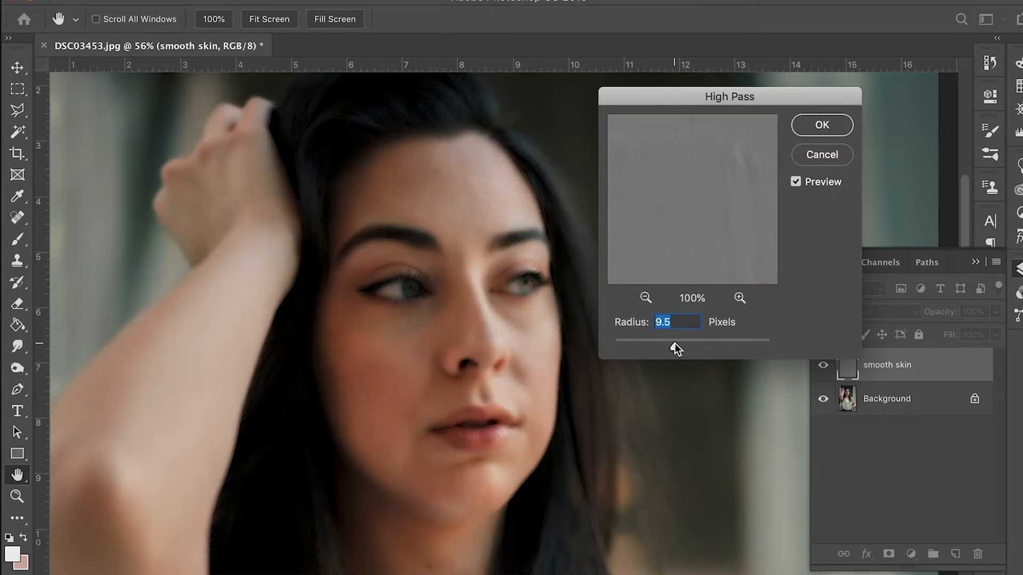
{"action": "left_click_drag", "start_coordinate": [674, 343], "coordinate": [654, 343]}
{"action": "left_click_drag", "start_coordinate": [669, 347], "coordinate": [667, 346]}
{"action": "left_click", "coordinate": [818, 126]}
{"action": "key", "text": "b"}
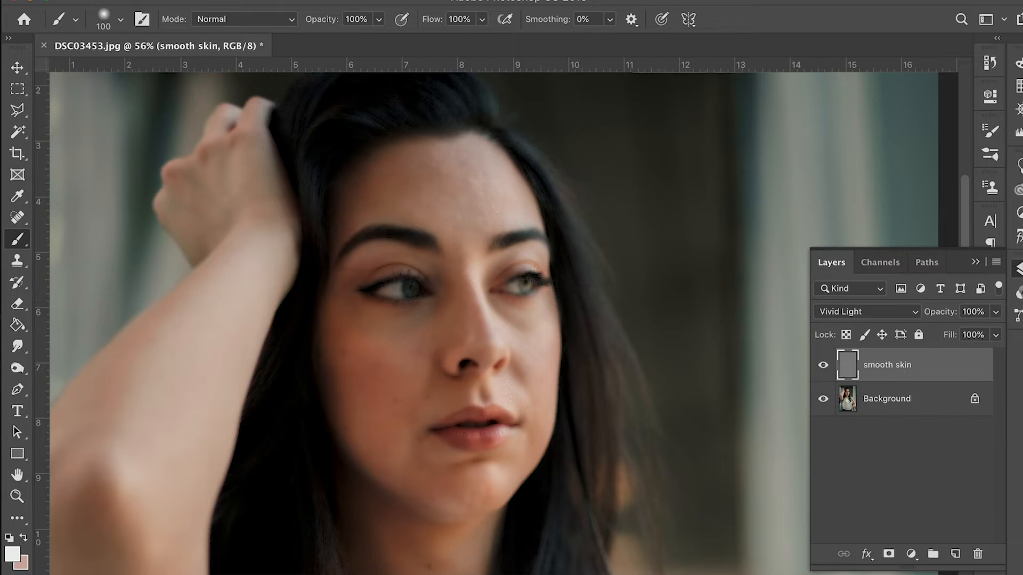
Step: Apply a Gaussian Blur to the smooth skin layer with a small radius of a few pixels that brings back fine skin texture
{"action": "left_click", "coordinate": [384, 1]}
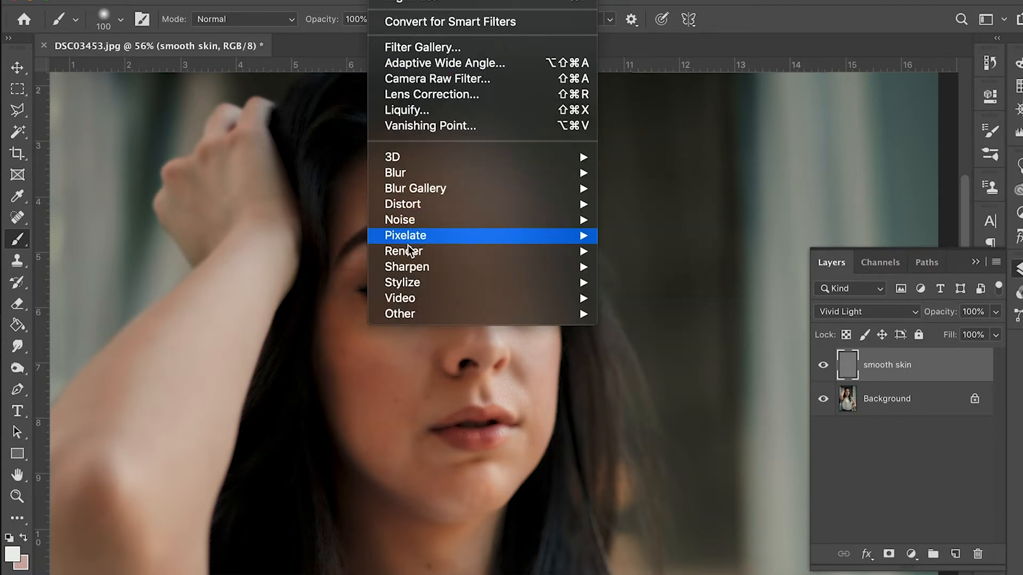
{"action": "mouse_move", "coordinate": [402, 173]}
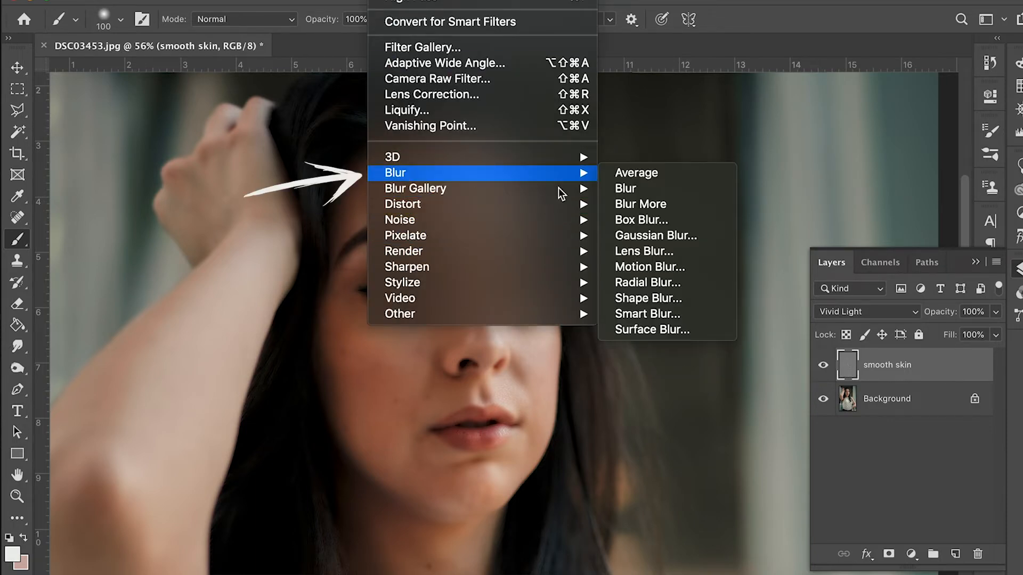
{"action": "left_click", "coordinate": [637, 236]}
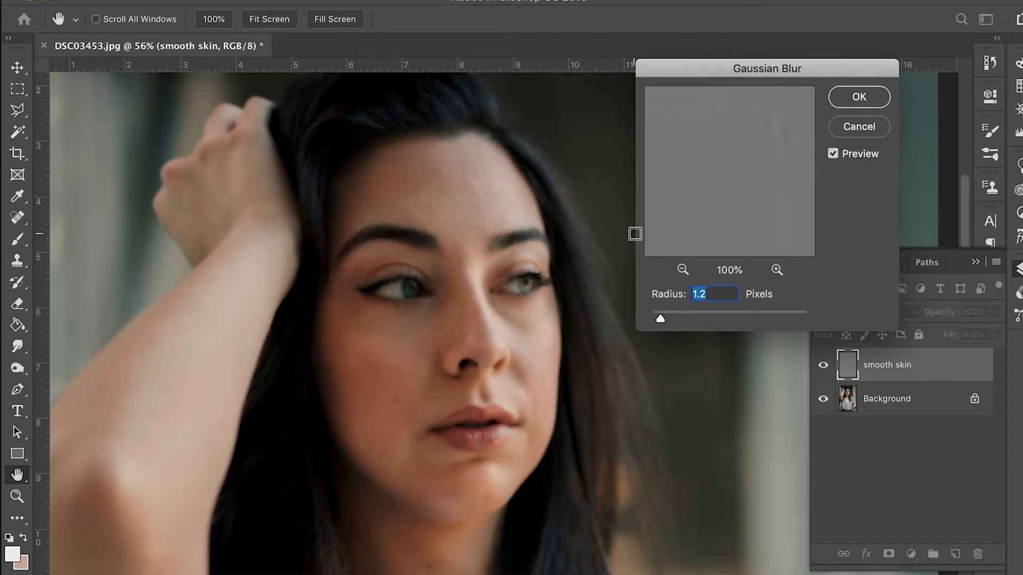
{"action": "left_click_drag", "start_coordinate": [660, 318], "coordinate": [756, 318]}
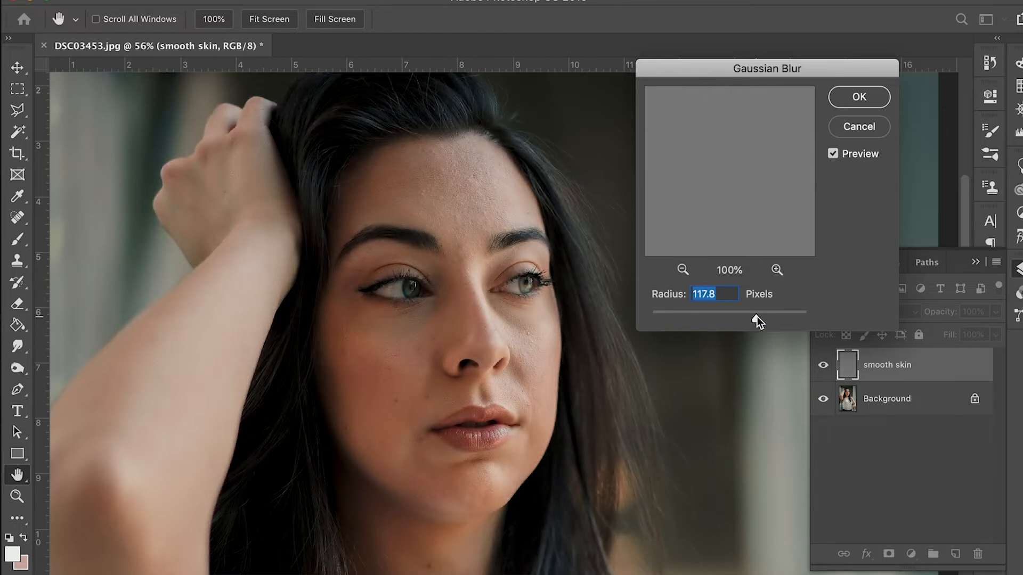
{"action": "left_click_drag", "start_coordinate": [756, 317], "coordinate": [739, 316]}
{"action": "left_click_drag", "start_coordinate": [697, 320], "coordinate": [677, 319]}
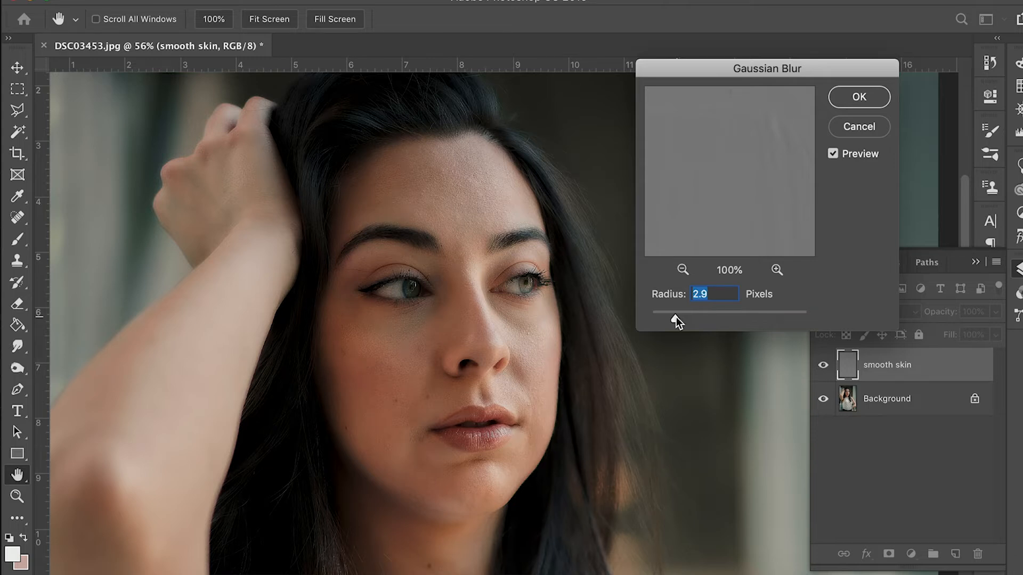
{"action": "left_click_drag", "start_coordinate": [674, 318], "coordinate": [667, 317]}
{"action": "left_click_drag", "start_coordinate": [667, 316], "coordinate": [670, 317]}
{"action": "left_click", "coordinate": [858, 97]}
{"action": "key", "text": "b"}
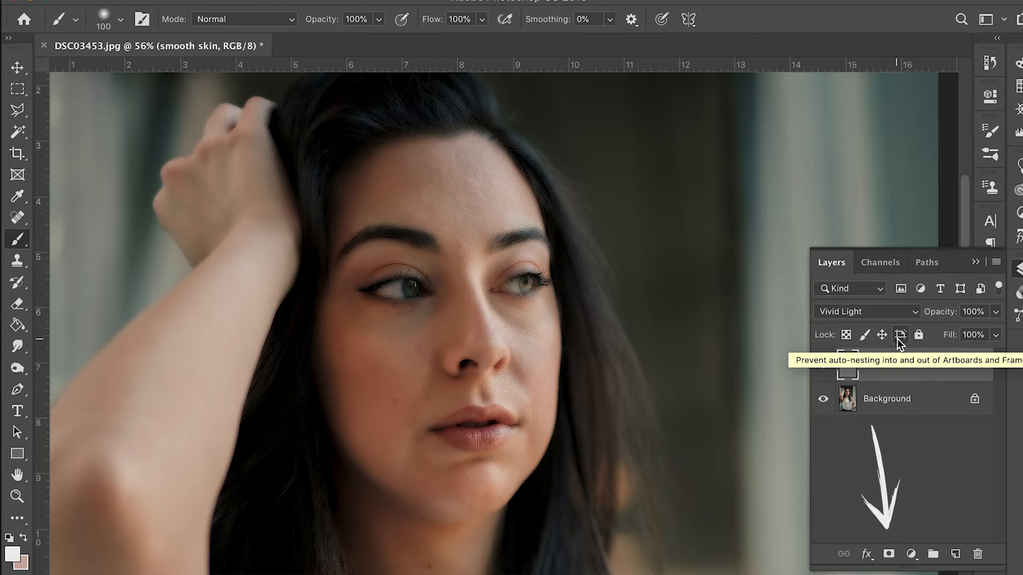
Step: Add a black layer mask that hides the smooth skin layer, and set the foreground colour to pure white (ffffff) for the brush
{"action": "left_click", "coordinate": [888, 554], "text": "alt"}
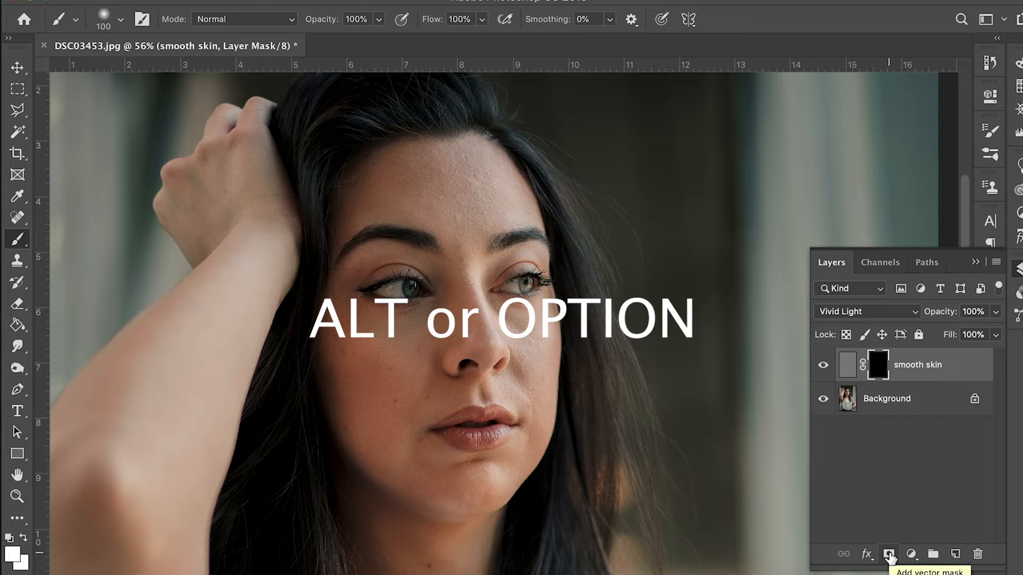
{"action": "left_click", "coordinate": [15, 557]}
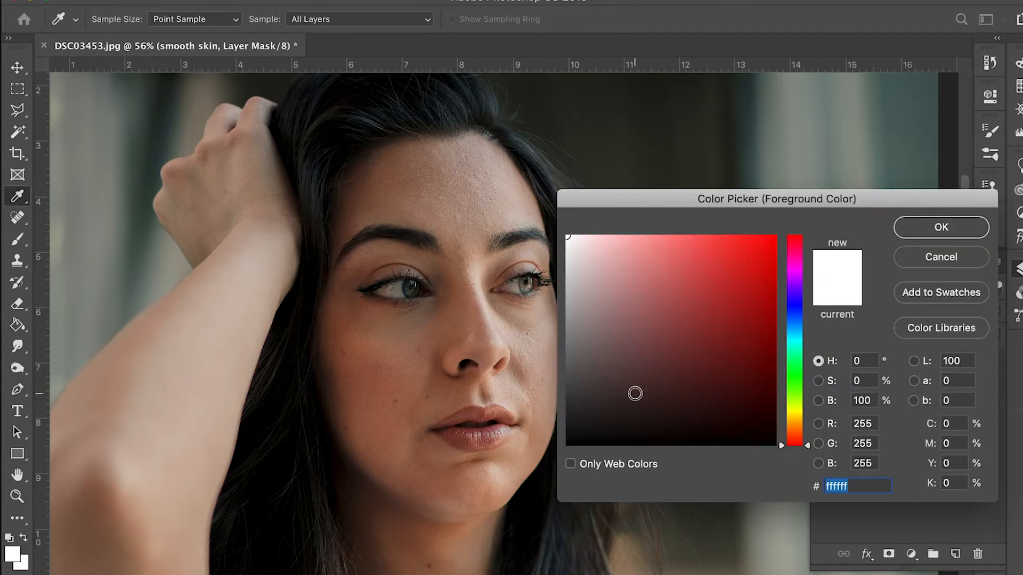
{"action": "left_click", "coordinate": [569, 237]}
{"action": "left_click", "coordinate": [566, 235]}
{"action": "left_click", "coordinate": [934, 231]}
{"action": "key", "text": "b"}
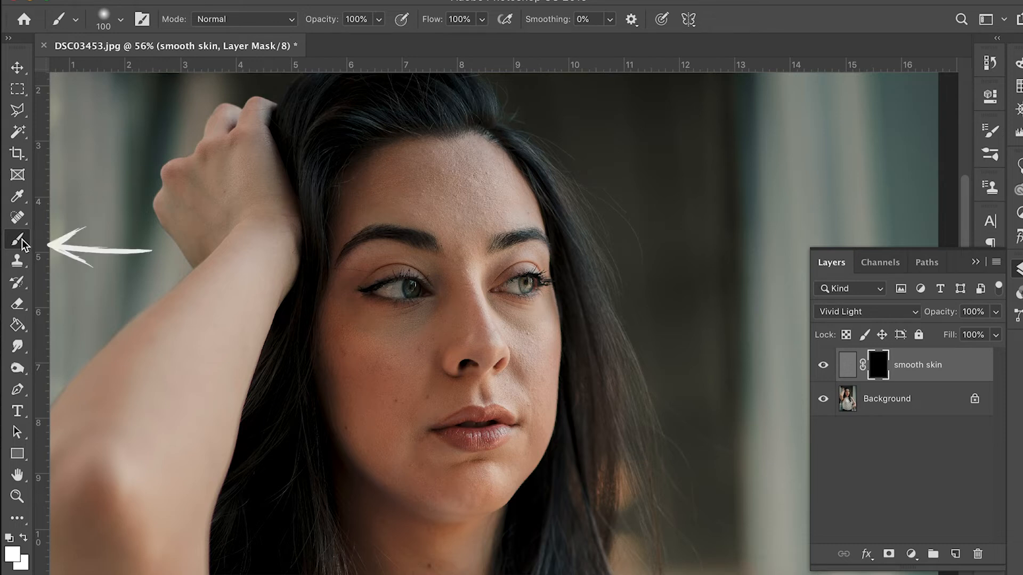
Step: Increase the soft round brush's size to about 194 px
{"action": "left_click", "coordinate": [121, 22]}
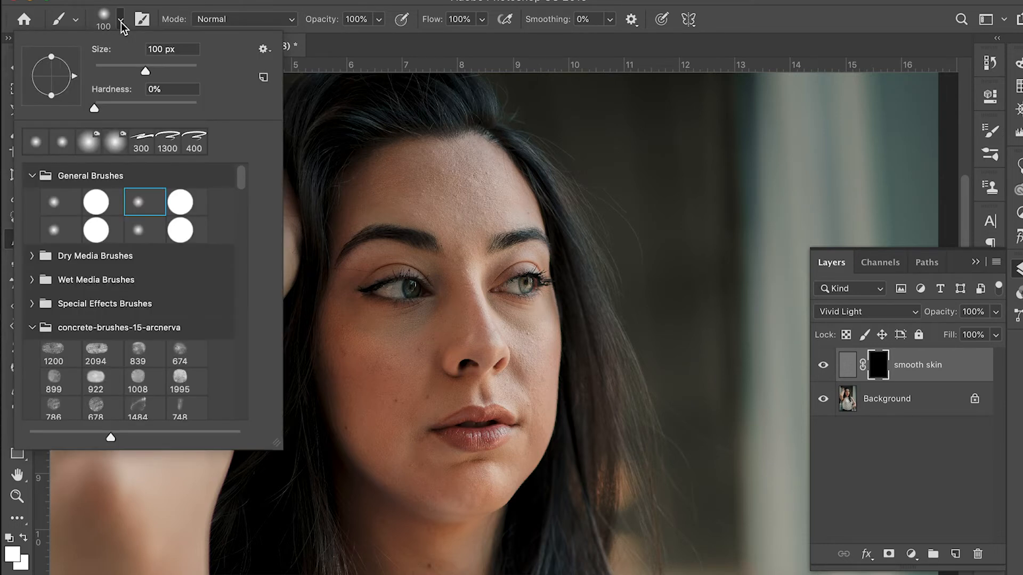
{"action": "left_click_drag", "start_coordinate": [148, 72], "coordinate": [171, 71]}
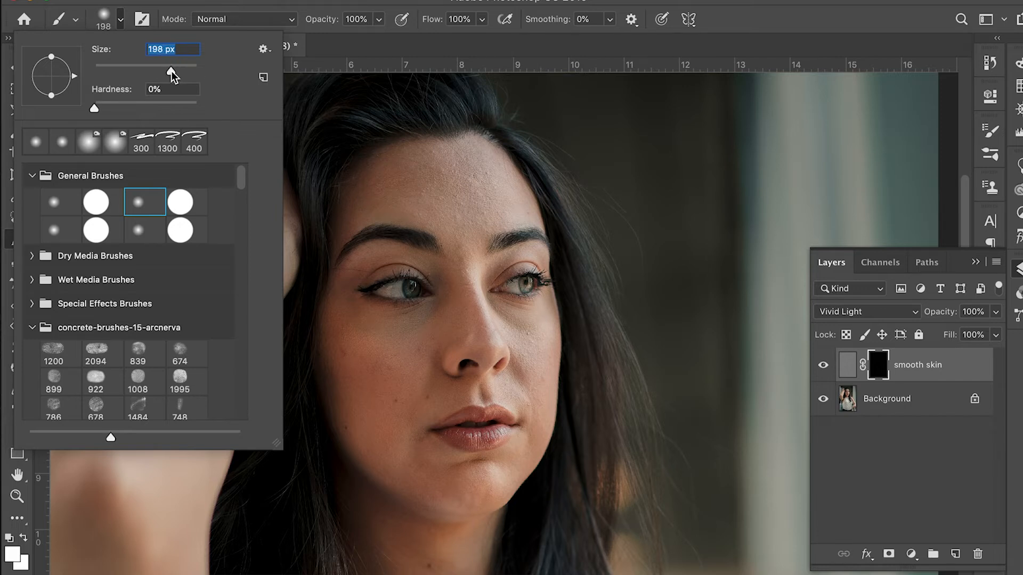
{"action": "left_click", "coordinate": [754, 20]}
Step: Paint white on the layer mask over the forehead to reveal the skin smoothing there
{"action": "scroll", "coordinate": [498, 165], "scroll_direction": "up", "scroll_amount": 2}
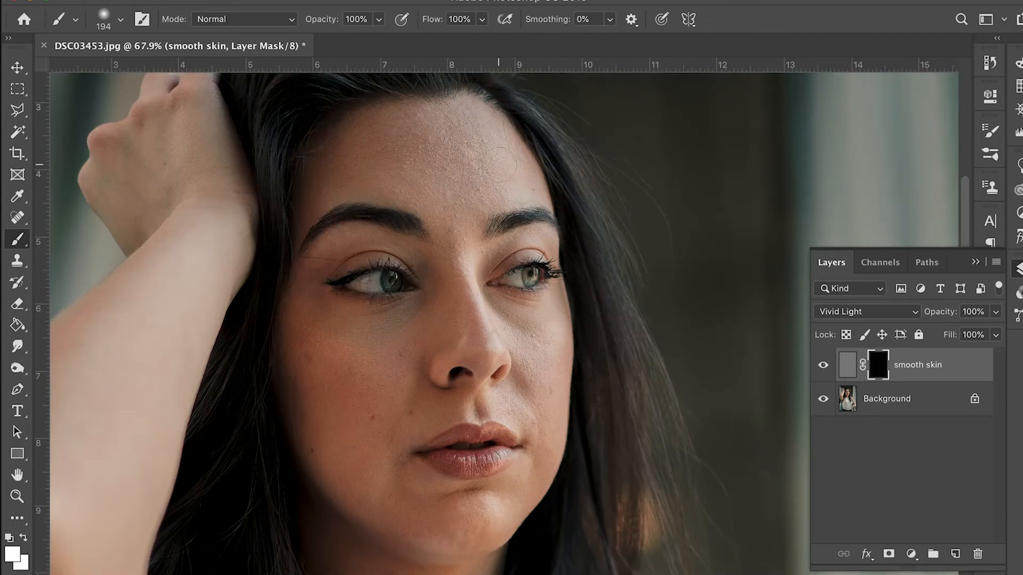
{"action": "scroll", "coordinate": [499, 165], "scroll_direction": "up", "scroll_amount": 3}
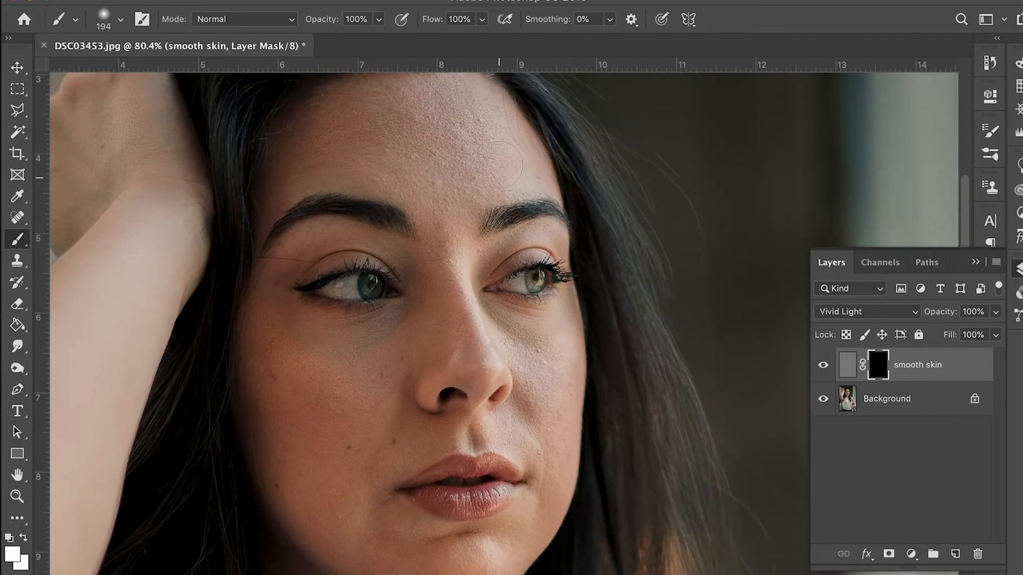
{"action": "scroll", "coordinate": [501, 165], "scroll_direction": "right", "scroll_amount": 2}
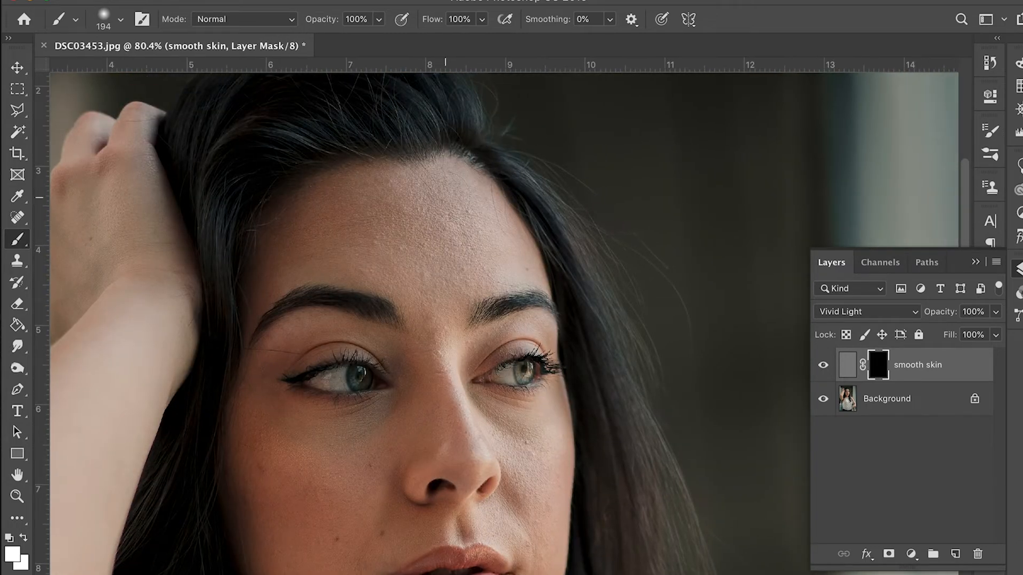
{"action": "left_click_drag", "start_coordinate": [387, 196], "coordinate": [355, 216]}
Step: Paint the smoothing onto the bridge of the nose with a smaller brush, and reduce the brush to 100 px
{"action": "key", "text": "bracketleft"}
{"action": "key", "text": "bracketleft"}
{"action": "left_click_drag", "start_coordinate": [435, 328], "coordinate": [448, 426]}
{"action": "key", "text": "bracketleft"}
{"action": "key", "text": "bracketleft"}
{"action": "scroll", "coordinate": [447, 426], "scroll_direction": "down", "scroll_amount": 3}
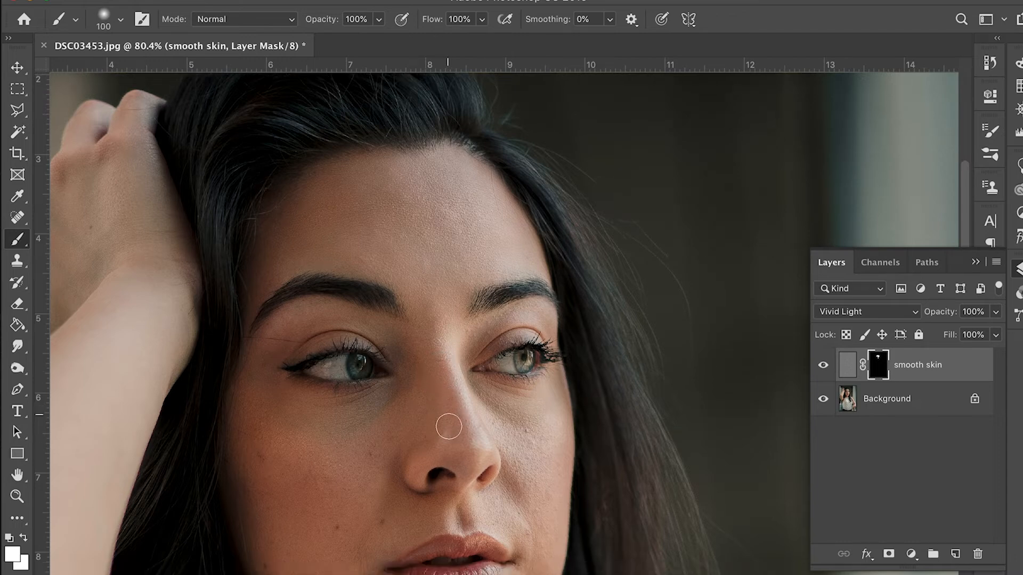
Step: Enlarge the brush to 150 px and paint white on the mask over the cheeks and the skin under the eyes
{"action": "key", "text": "bracketright"}
{"action": "key", "text": "bracketright"}
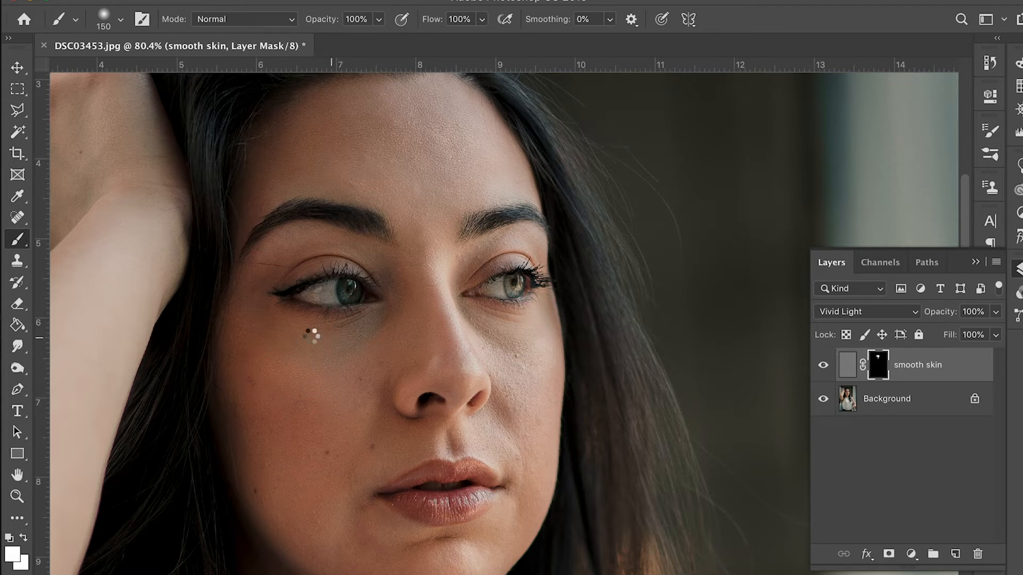
{"action": "scroll", "coordinate": [298, 500], "scroll_direction": "down", "scroll_amount": 5}
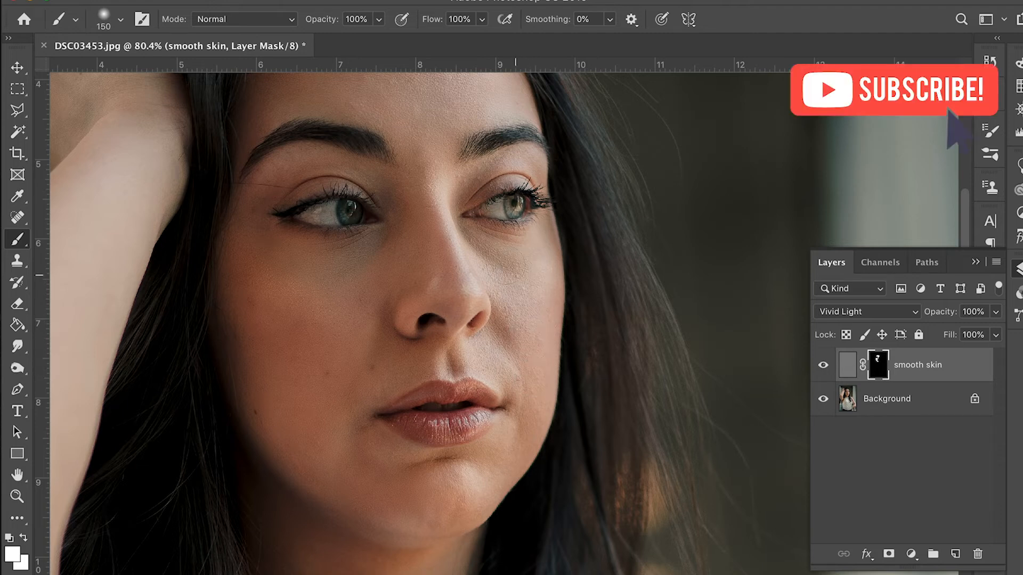
Step: Paint the remaining facial skin into the mask with a 70 to 100 px brush, keeping clear of the eyes, brows and lips
{"action": "key", "text": "bracketleft"}
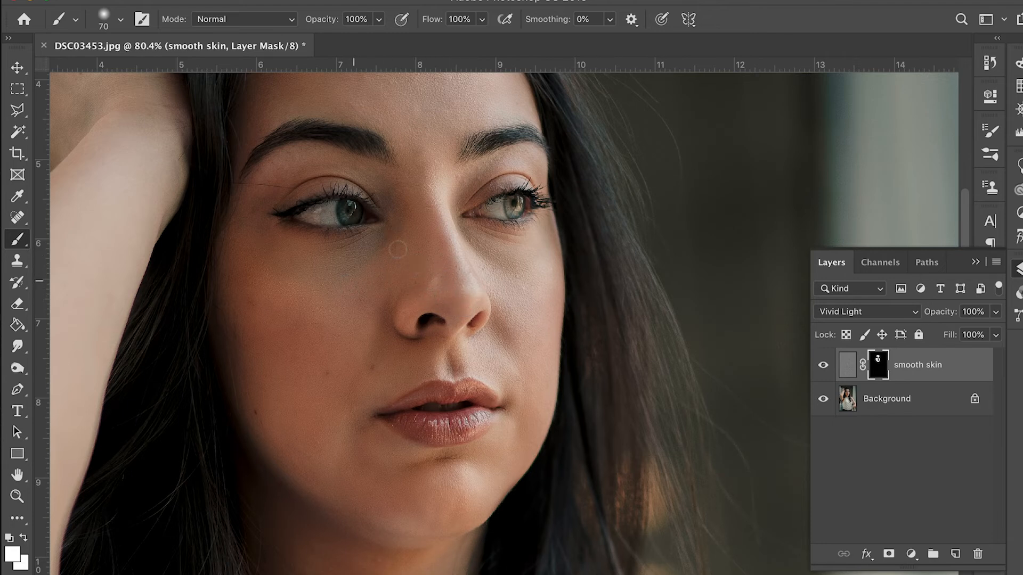
{"action": "key", "text": "bracketright"}
{"action": "key", "text": "bracketright"}
{"action": "key", "text": "bracketright"}
{"action": "scroll", "coordinate": [419, 153], "scroll_direction": "up", "scroll_amount": 3}
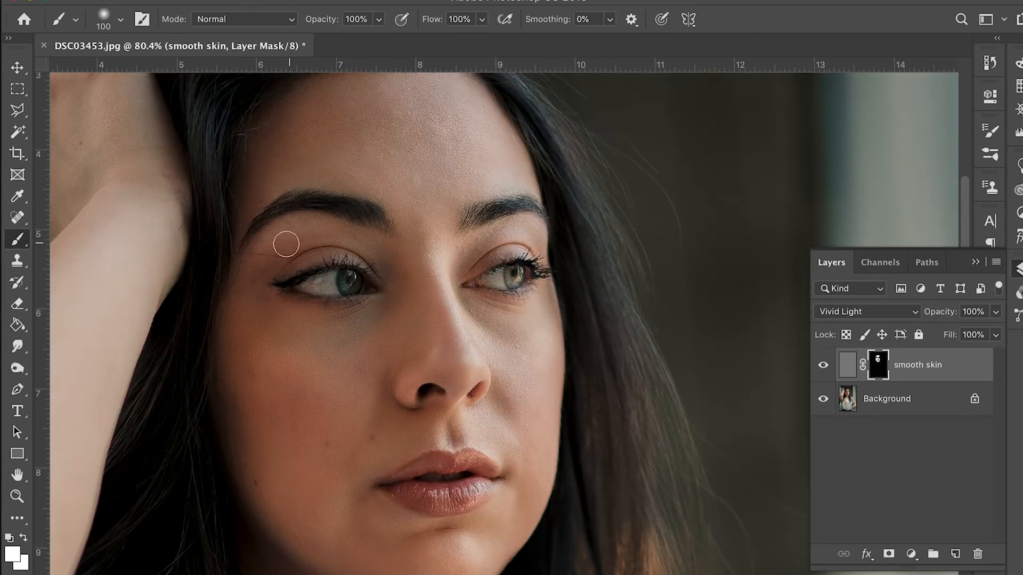
{"action": "scroll", "coordinate": [338, 375], "scroll_direction": "up", "scroll_amount": 5}
{"action": "scroll", "coordinate": [338, 374], "scroll_direction": "right", "scroll_amount": 4}
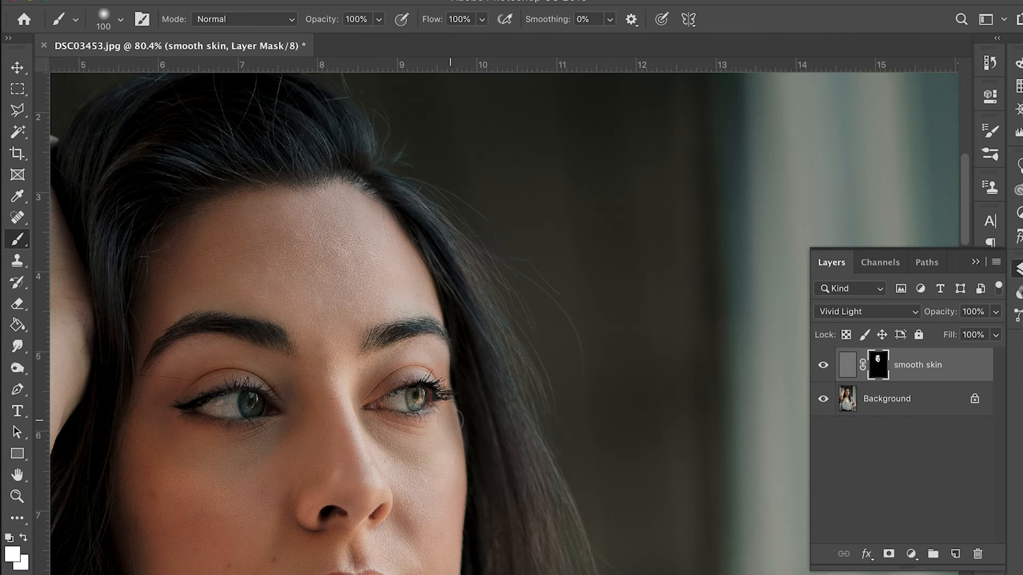
{"action": "scroll", "coordinate": [428, 426], "scroll_direction": "down", "scroll_amount": 5}
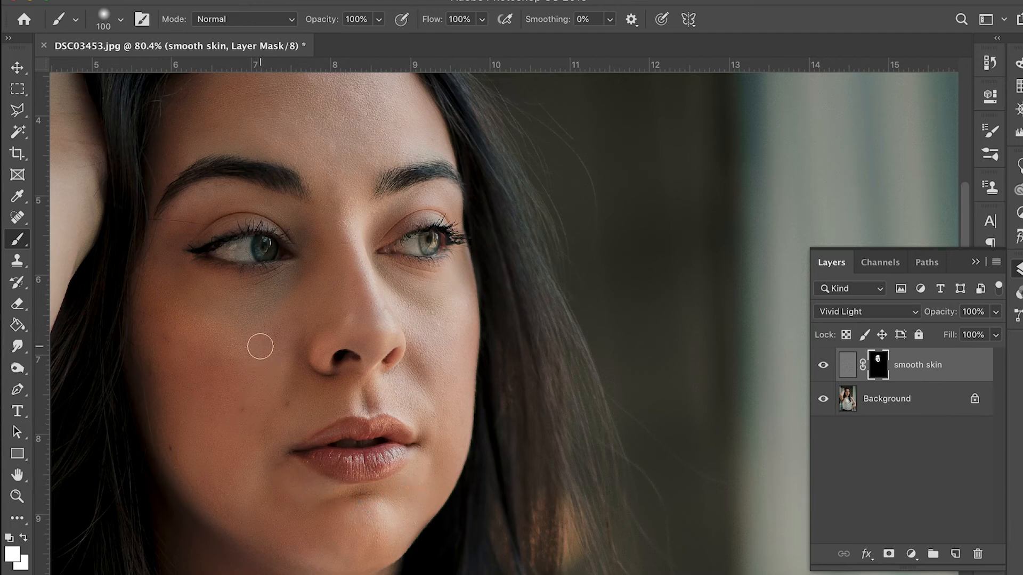
Step: Set the background colour to black (000000) and swap it to the foreground for painting on the mask
{"action": "left_click", "coordinate": [23, 562]}
{"action": "left_click_drag", "start_coordinate": [612, 383], "coordinate": [546, 463]}
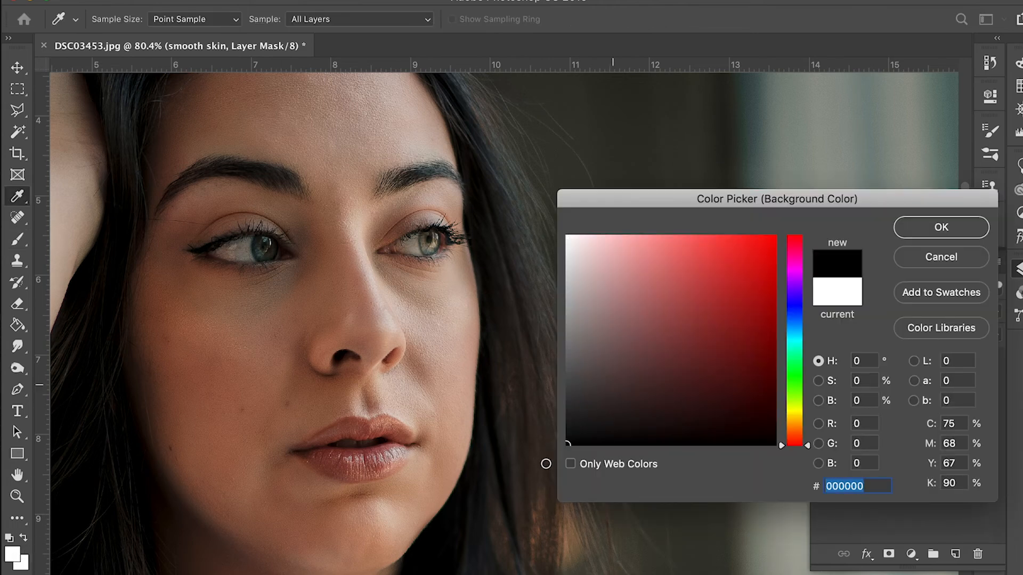
{"action": "left_click", "coordinate": [969, 228]}
{"action": "key", "text": "b"}
{"action": "key", "text": "x"}
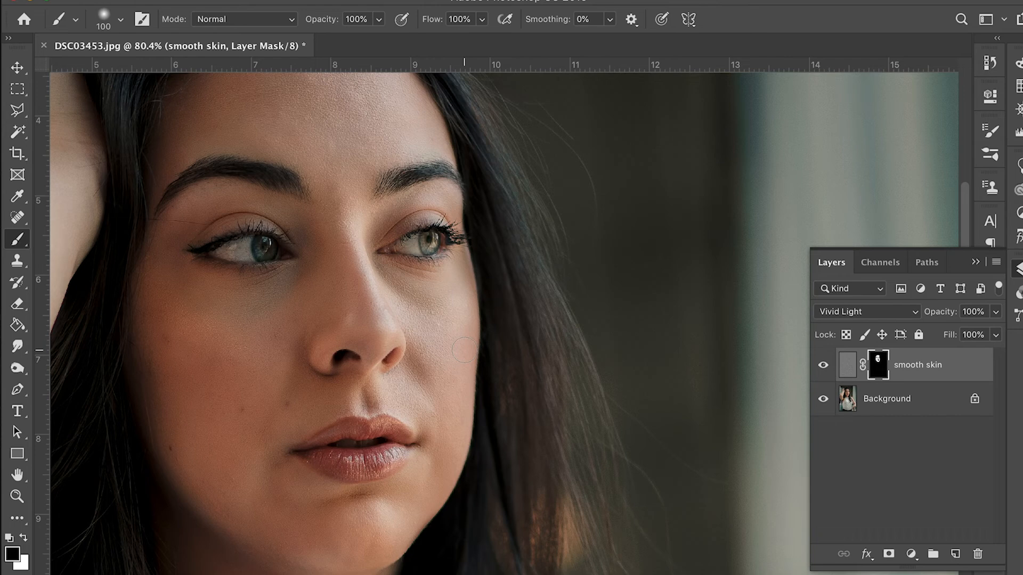
Step: Reduce the brush size to 70 px for correcting the smoothing mask with black
{"action": "key", "text": "bracketleft"}
{"action": "key", "text": "bracketleft"}
{"action": "key", "text": "bracketleft"}
Step: Compare the portrait with and without the smooth skin layer by turning its visibility off and on again
{"action": "scroll", "coordinate": [270, 255], "scroll_direction": "down", "scroll_amount": 5}
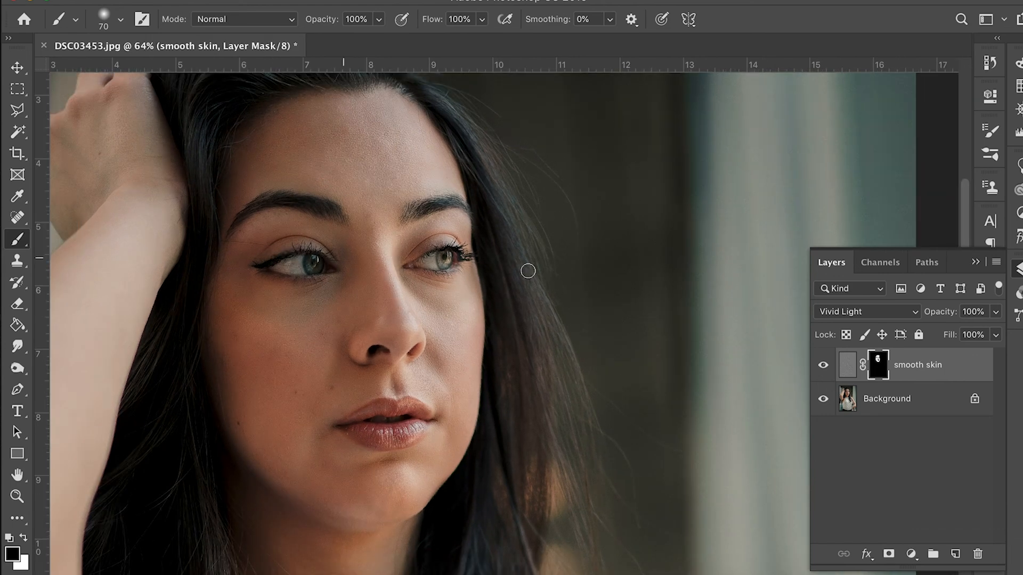
{"action": "left_click", "coordinate": [823, 369]}
{"action": "left_click", "coordinate": [823, 369]}
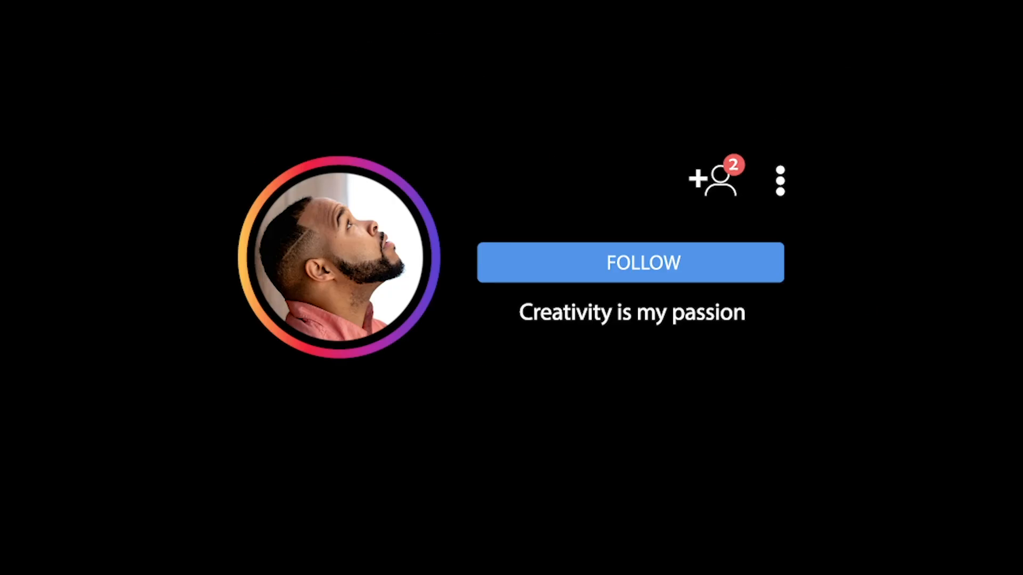